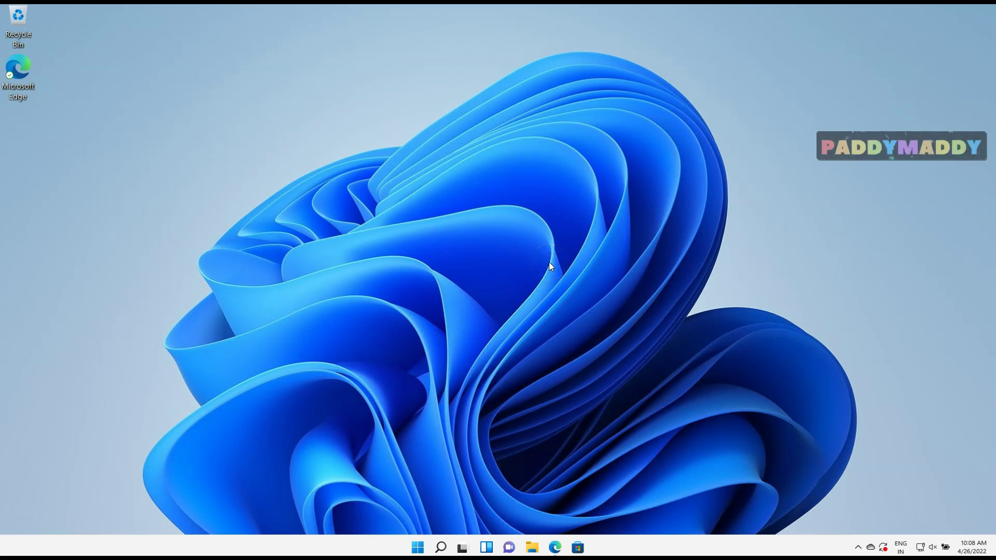
Open Settings with Win+I, then show the notification centre (Win+N) and Quick Settings (Win+A)
key("super+i")
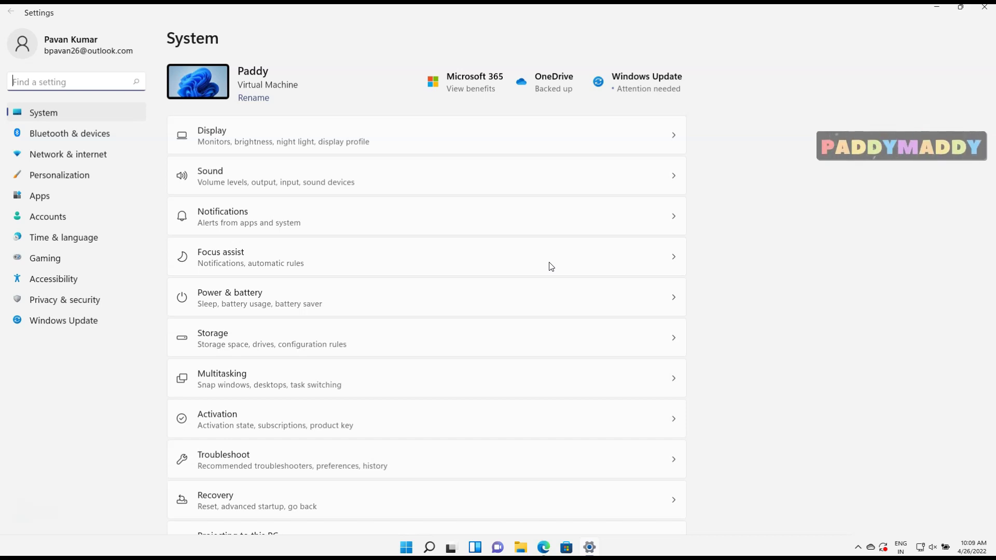
key("super+n")
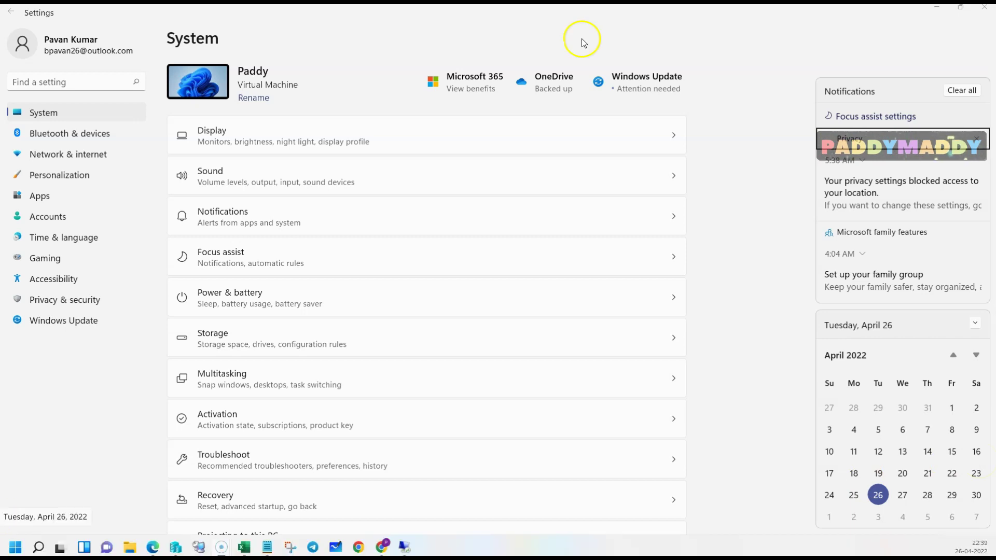
key("super+a")
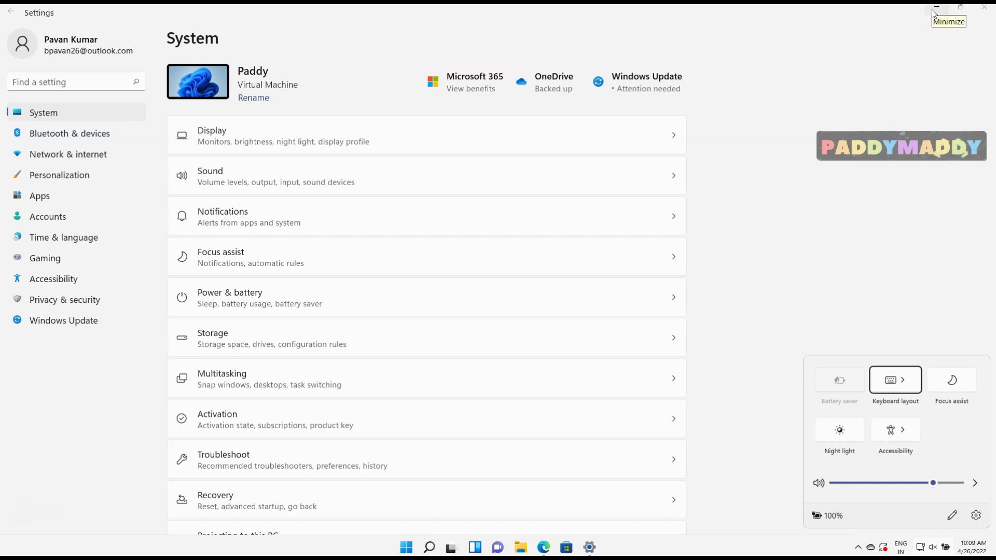
Bring the Keyboard shortcuts in Windows page forward and highlight its version tabs and intro sentence
left_click(543, 547)
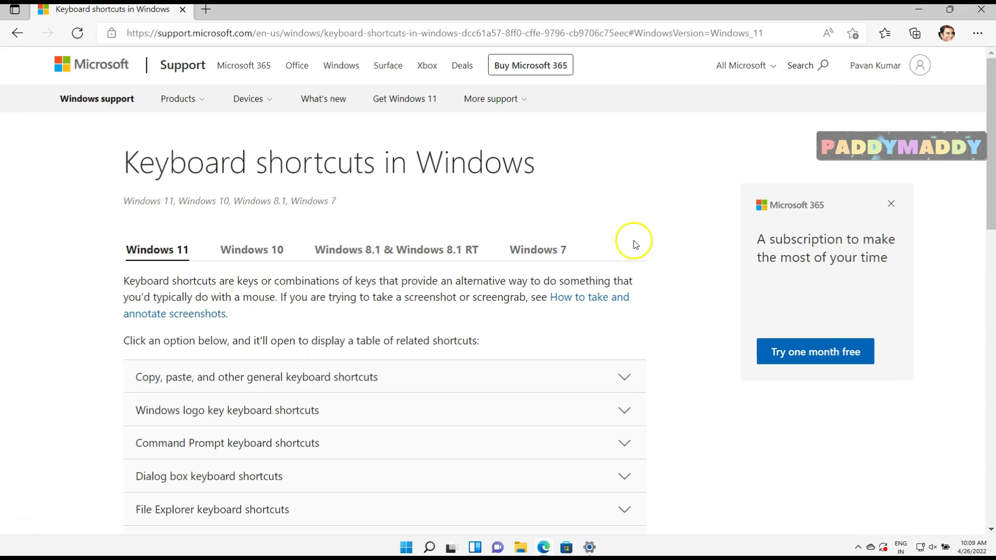
left_click_drag(634, 244, 516, 247)
left_click(310, 234)
left_click_drag(124, 256, 567, 260)
left_click(587, 254)
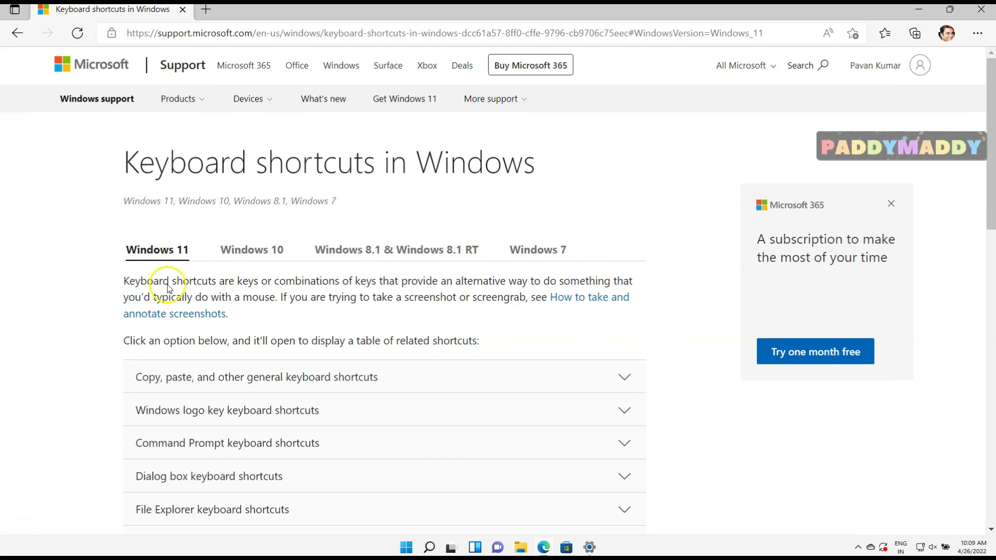
scroll(254, 327, "down", 6)
scroll(343, 373, "up", 3)
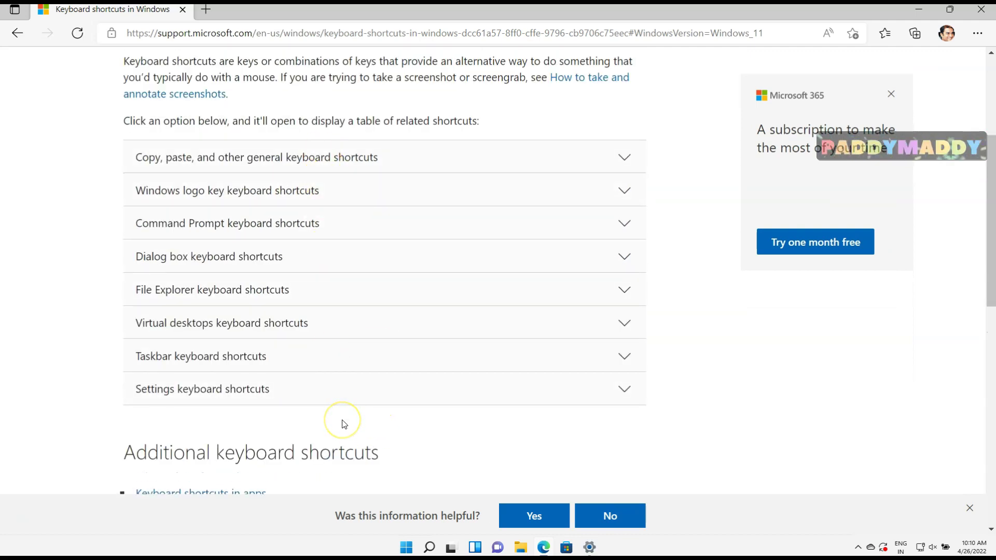
Expand the Copy, paste table and highlight the Ctrl + X, Ctrl + C, Ctrl + V and Undo rows
left_click(161, 159)
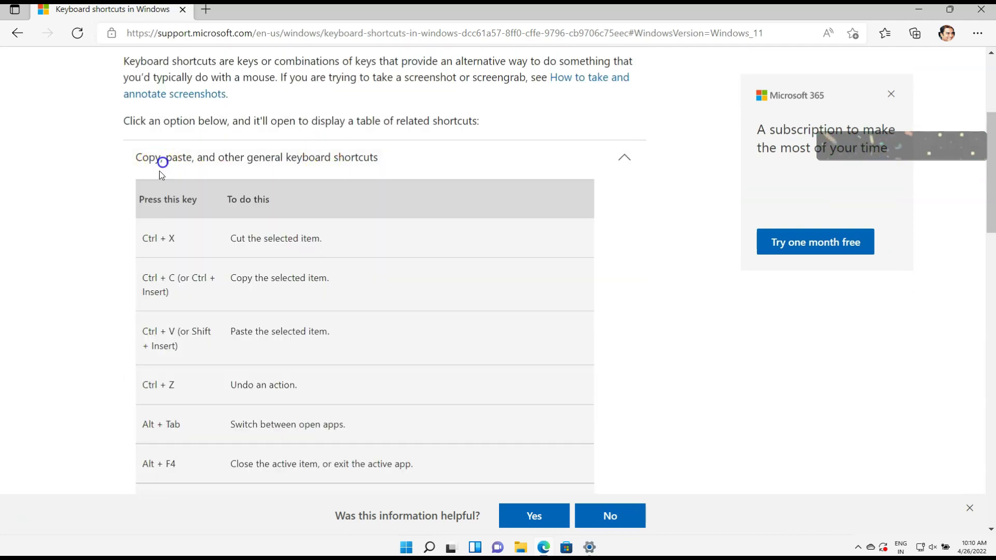
left_click_drag(137, 238, 251, 238)
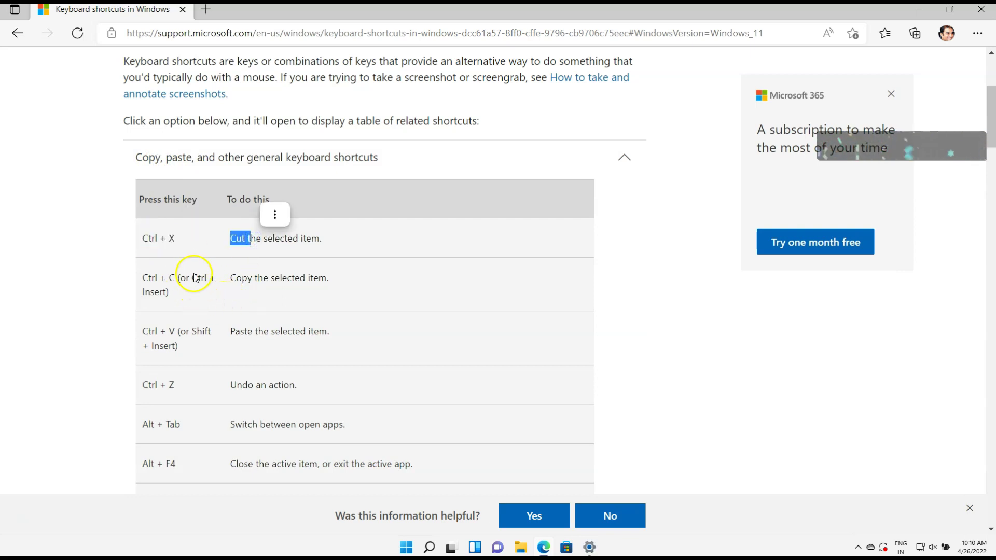
left_click_drag(174, 278, 144, 277)
left_click_drag(175, 331, 141, 328)
scroll(269, 373, "down", 3)
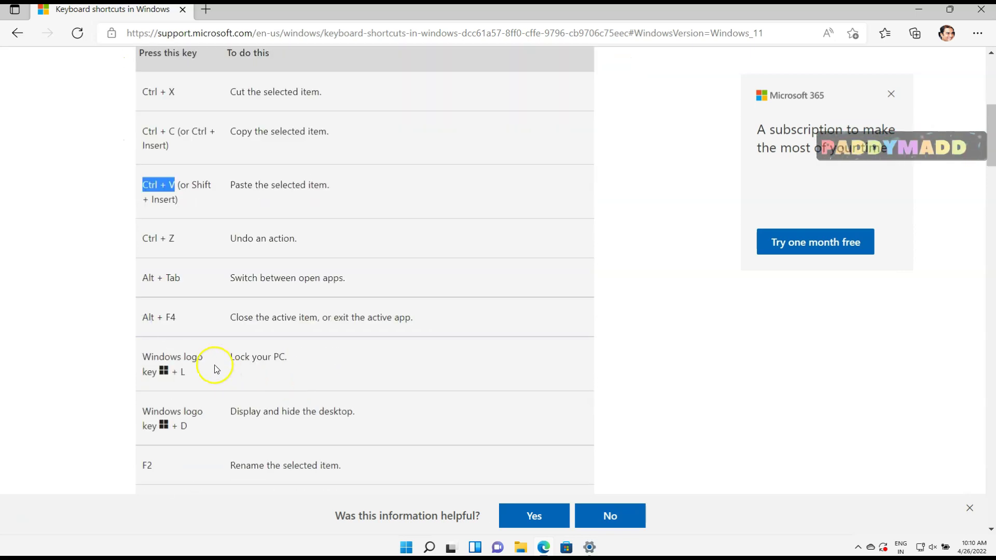
left_click_drag(236, 239, 304, 238)
left_click_drag(408, 243, 409, 242)
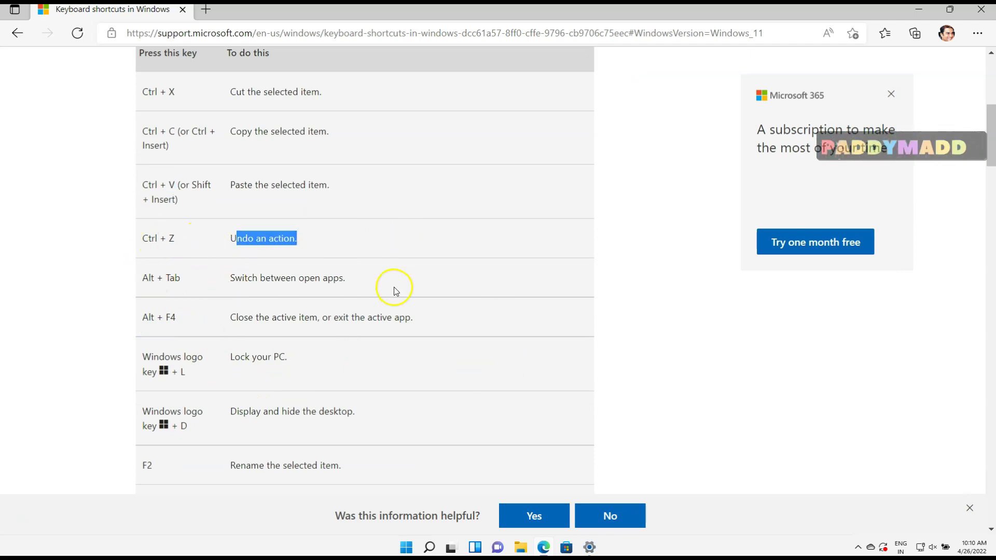
scroll(391, 288, "down", 8)
scroll(376, 330, "down", 15)
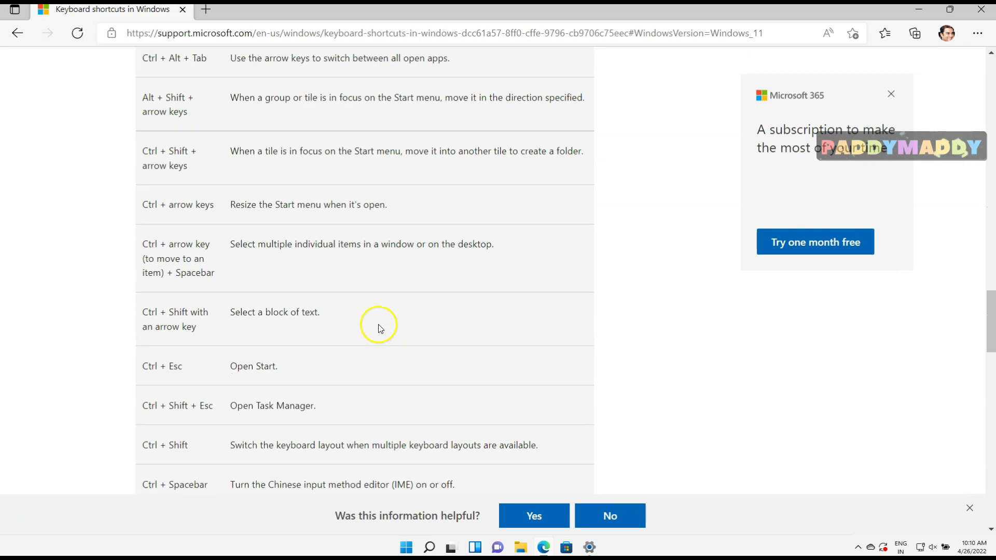
scroll(376, 308, "down", 10)
scroll(373, 304, "up", 7)
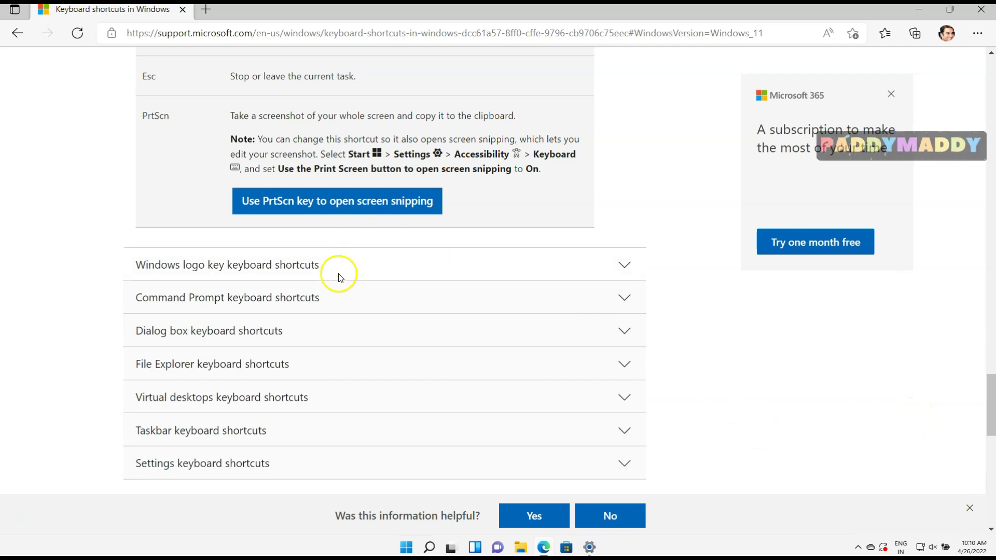
Expand the Windows logo key keyboard shortcuts table
left_click(295, 265)
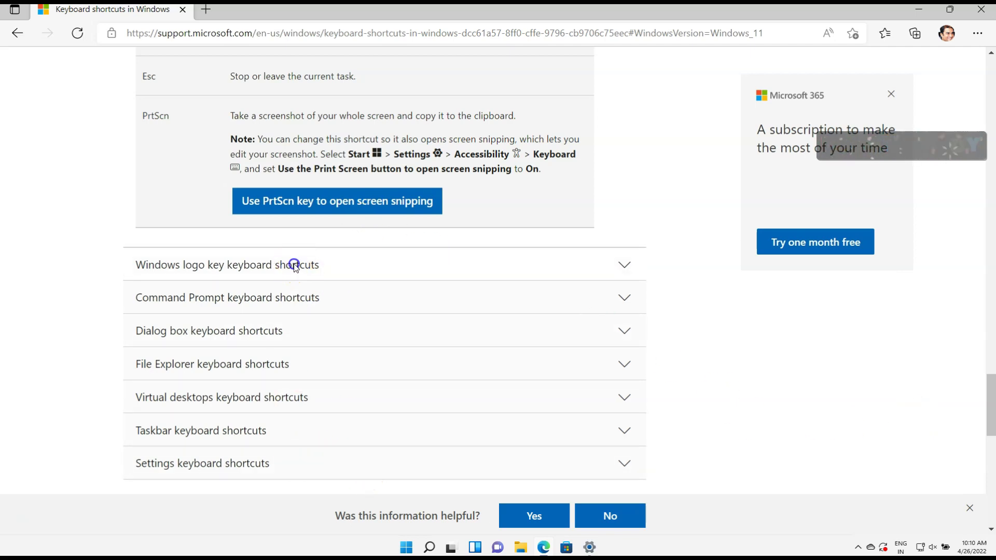
left_click(205, 268)
left_click(169, 267)
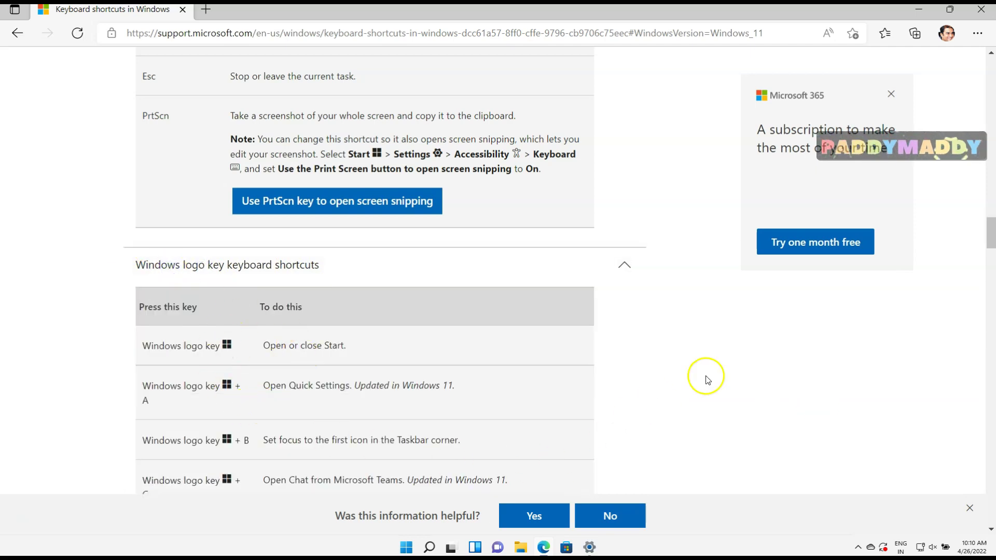
scroll(706, 380, "down", 3)
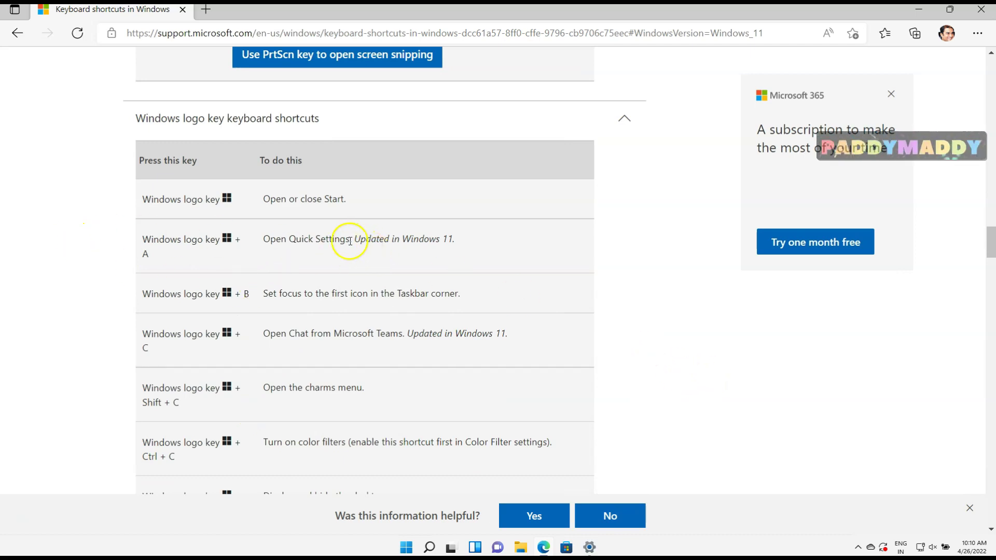
Highlight the Quick Settings, Taskbar corner, Teams Chat and File Explorer shortcut descriptions
left_click_drag(281, 239, 349, 239)
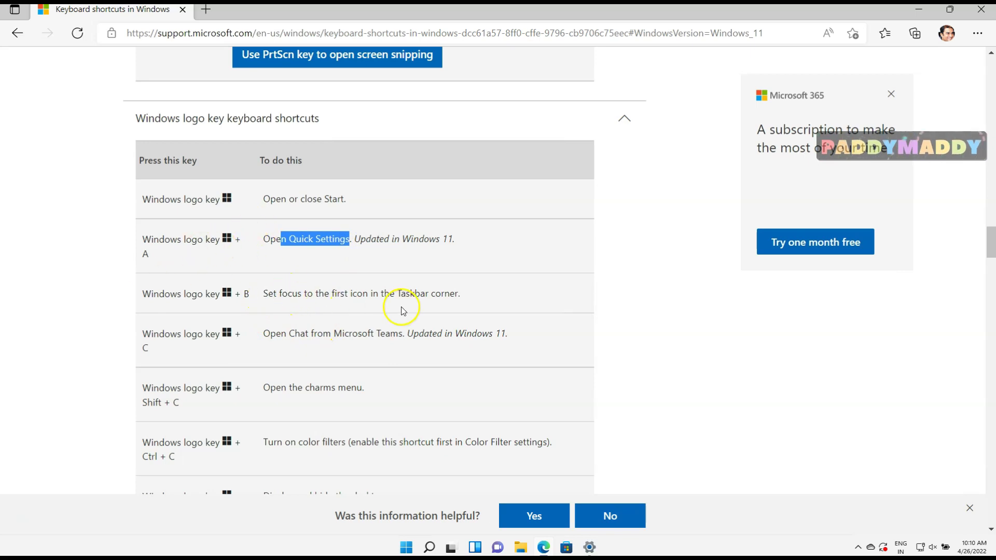
left_click_drag(397, 294, 467, 292)
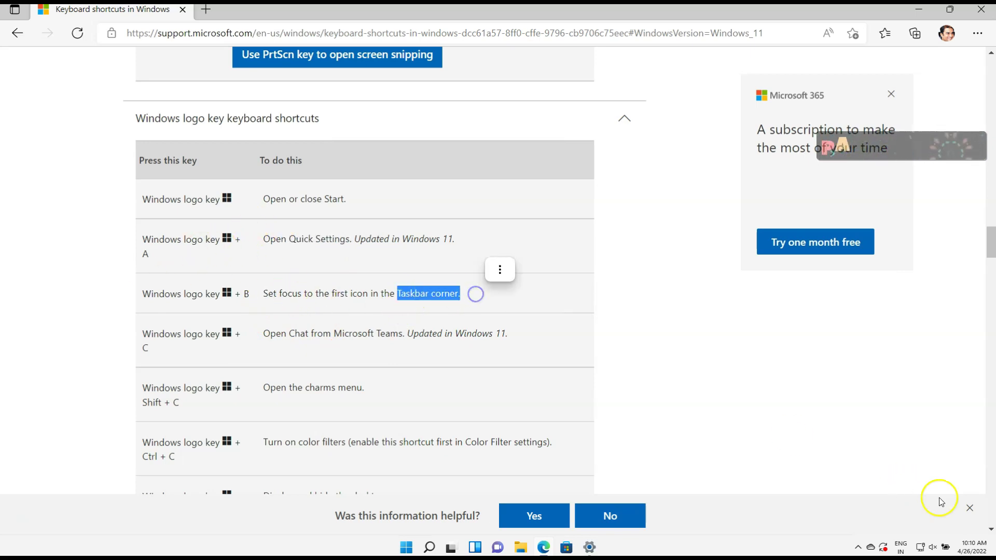
left_click(280, 333)
left_click_drag(280, 333, 404, 338)
scroll(473, 366, "down", 5)
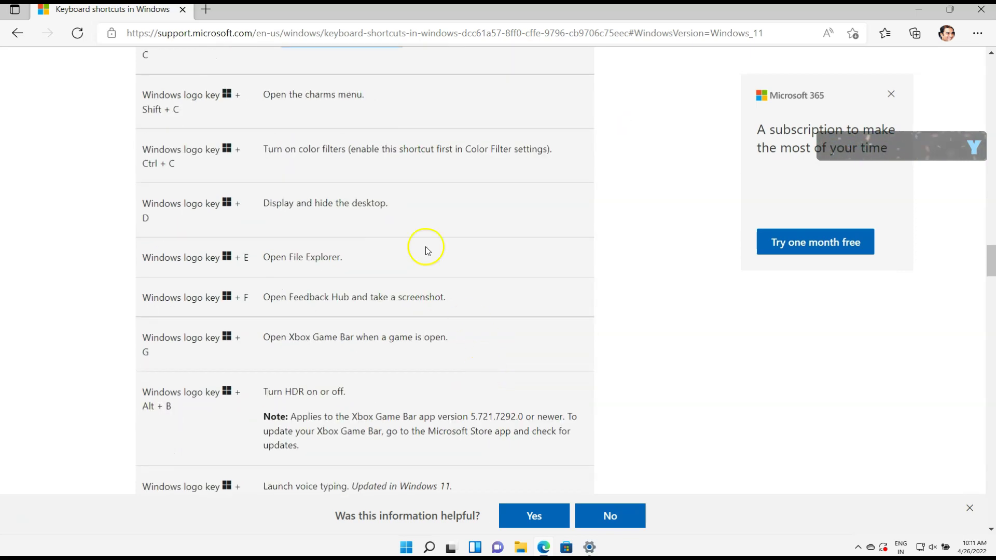
left_click_drag(362, 259, 259, 256)
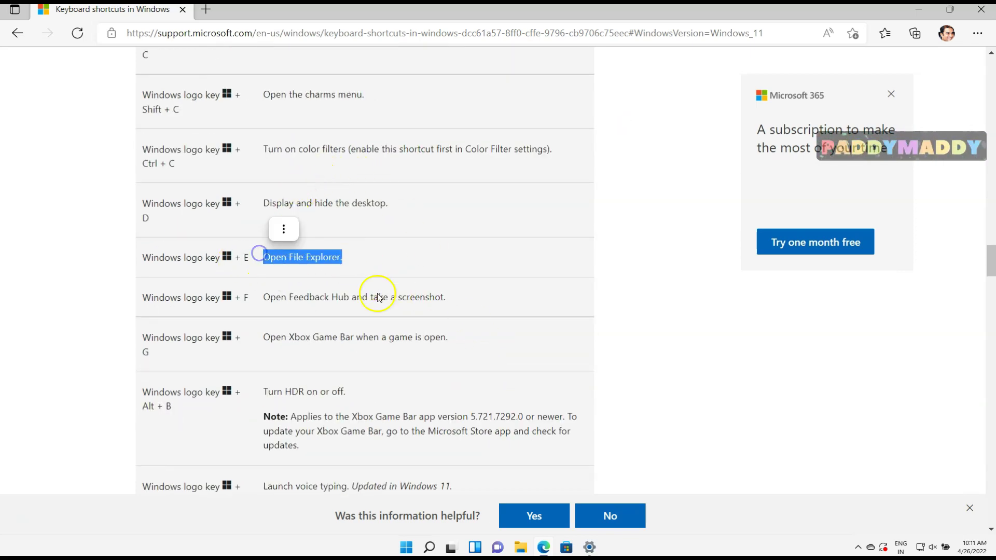
left_click(684, 341)
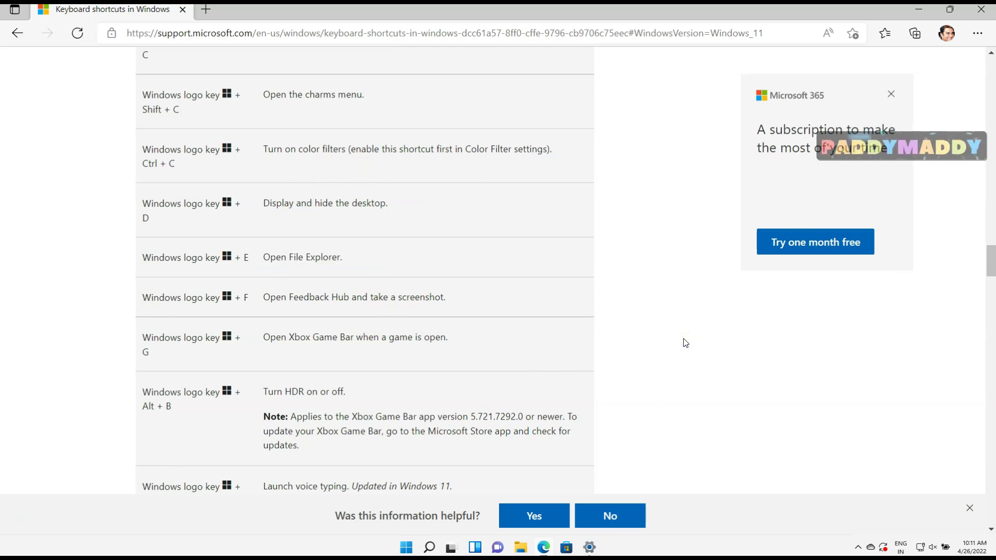
Open File Explorer with Win+E, then bring the shortcuts page back in front and scroll down
key("super+e")
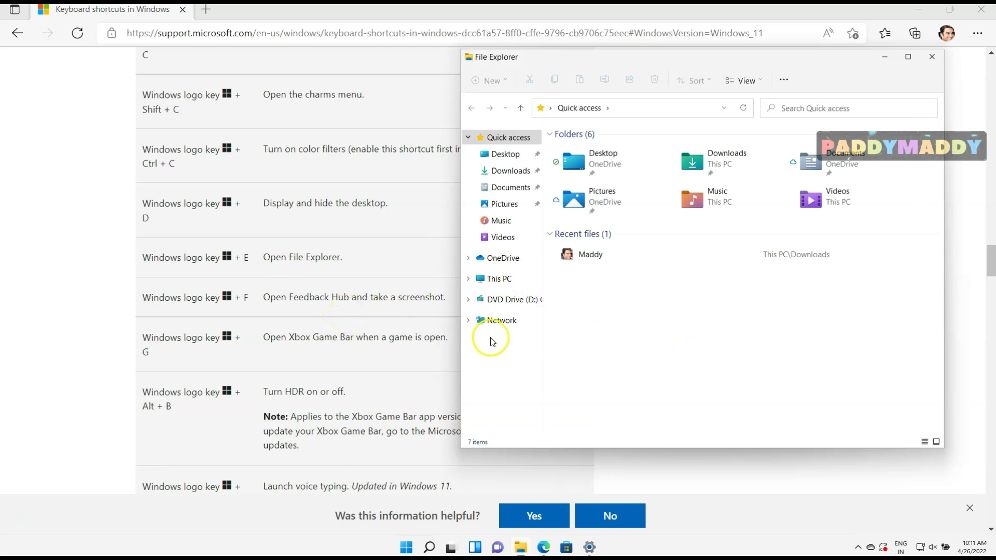
left_click(344, 275)
scroll(648, 413, "down", 3)
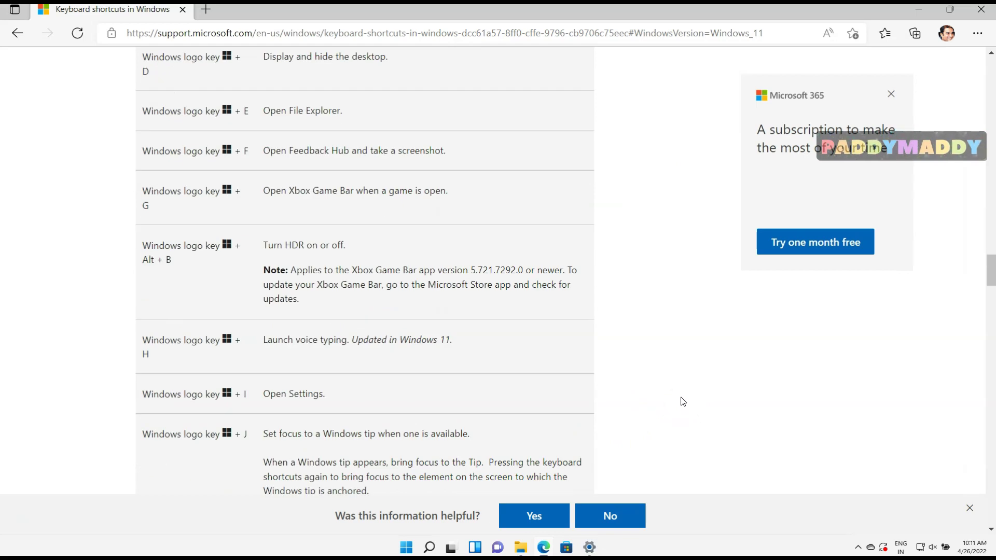
scroll(682, 404, "down", 2)
scroll(677, 395, "down", 2)
scroll(678, 395, "down", 5)
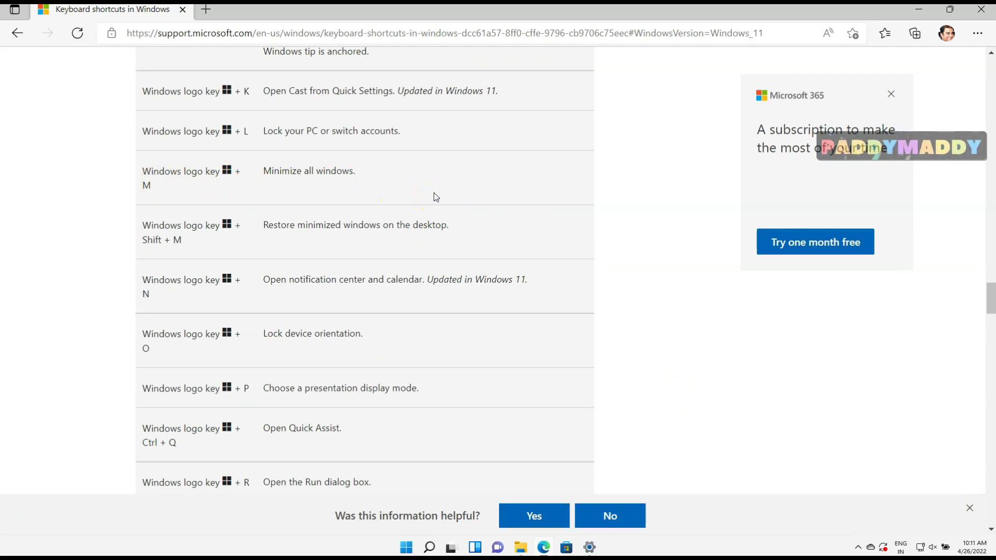
Hide all windows with Win+M, restore Settings and Edge, and highlight the notification center row
key("super+m")
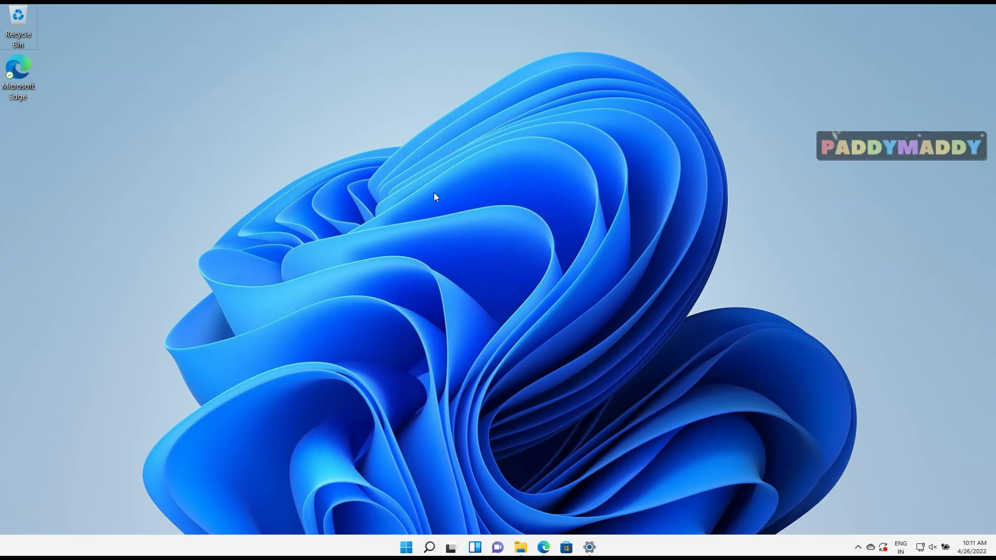
left_click(589, 547)
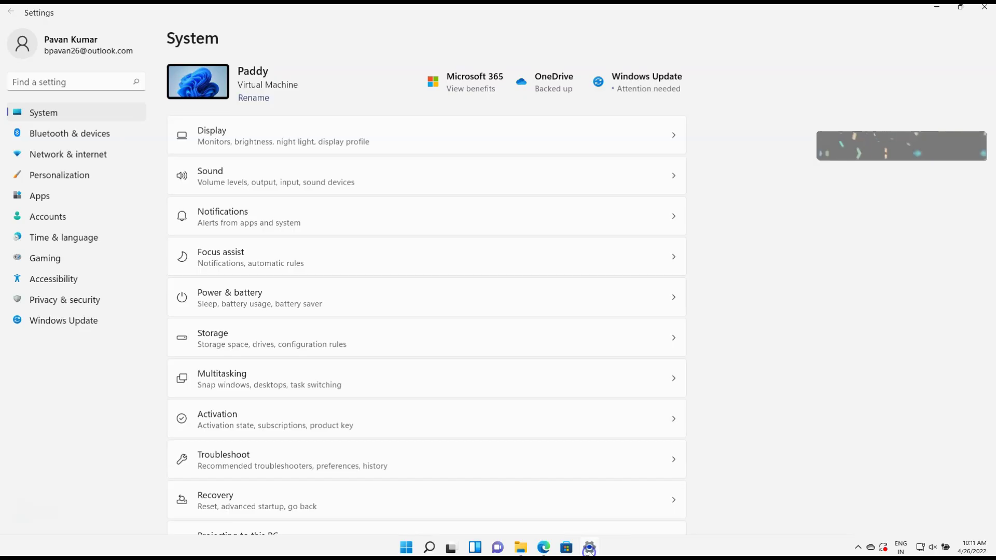
left_click(542, 547)
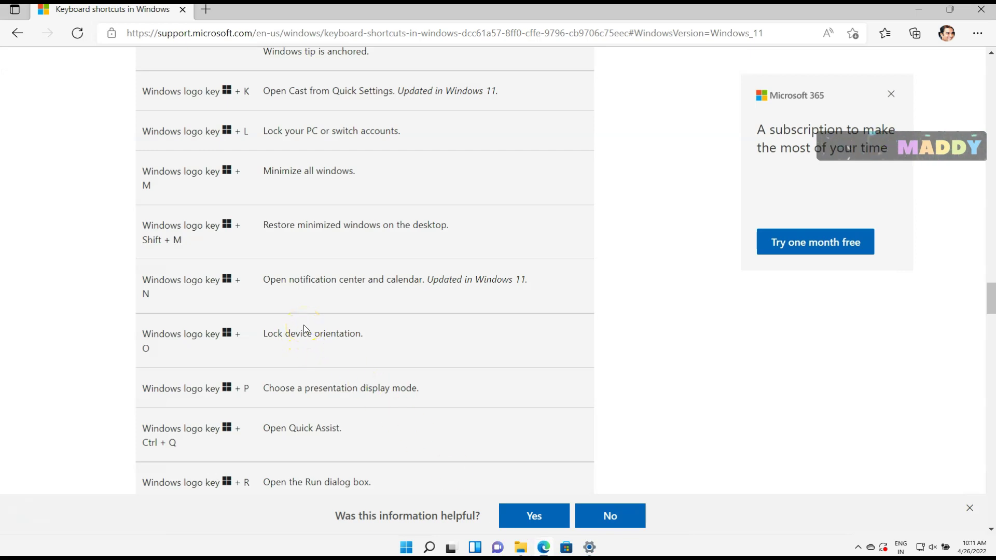
left_click_drag(276, 280, 454, 292)
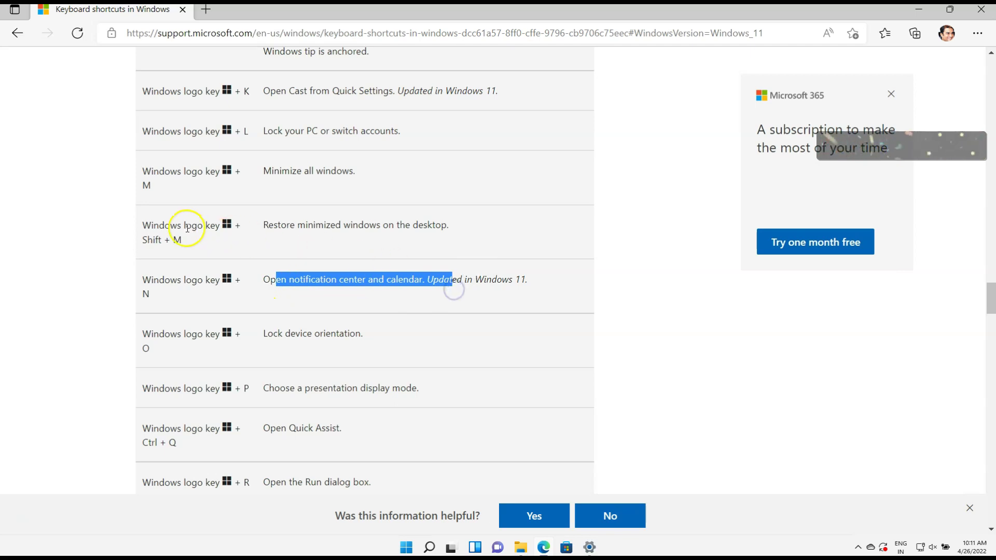
left_click(370, 262)
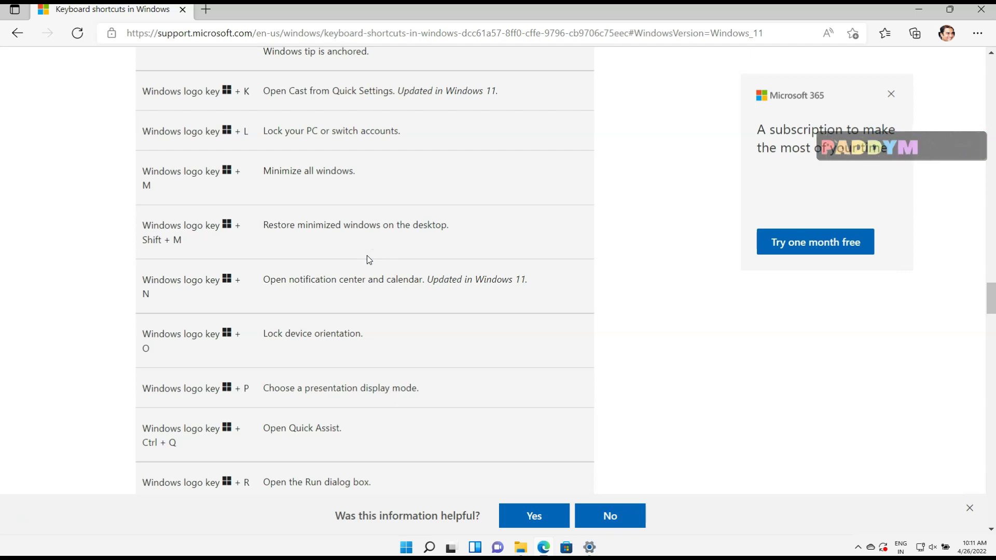
Minimize all with Win+M, restore with Win+Shift+M, and highlight the Windows logo key + Pause row
key("super+m")
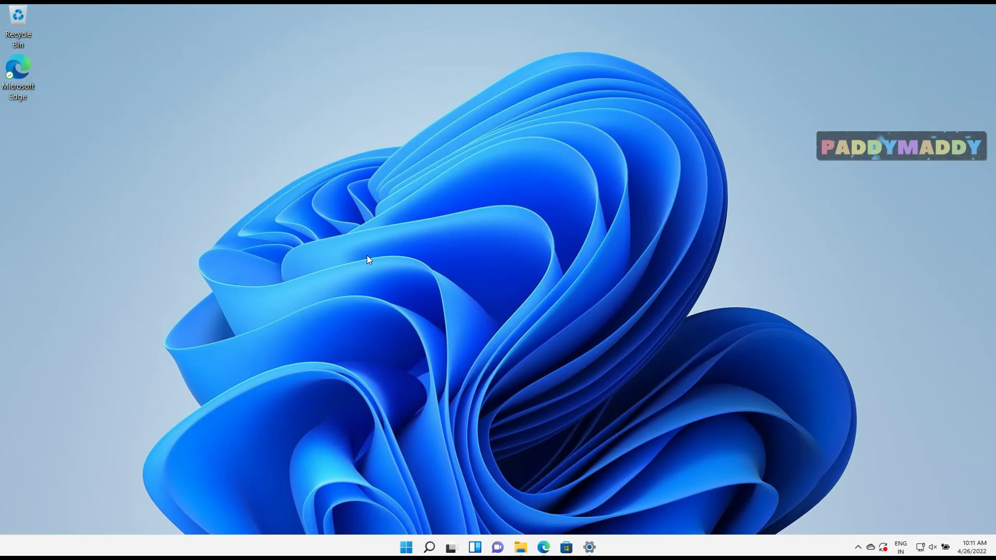
key("super+shift+m")
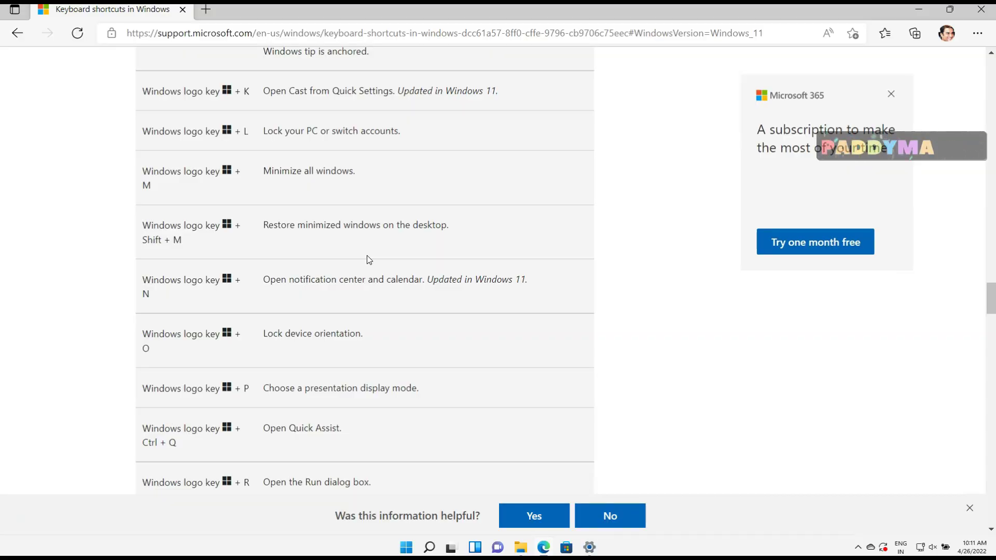
scroll(394, 275, "down", 5)
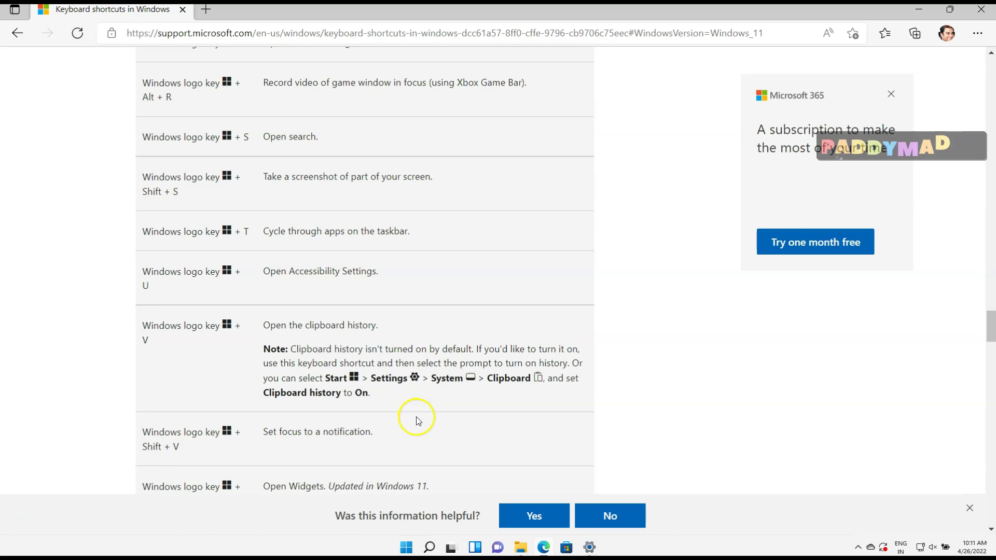
scroll(413, 430, "down", 10)
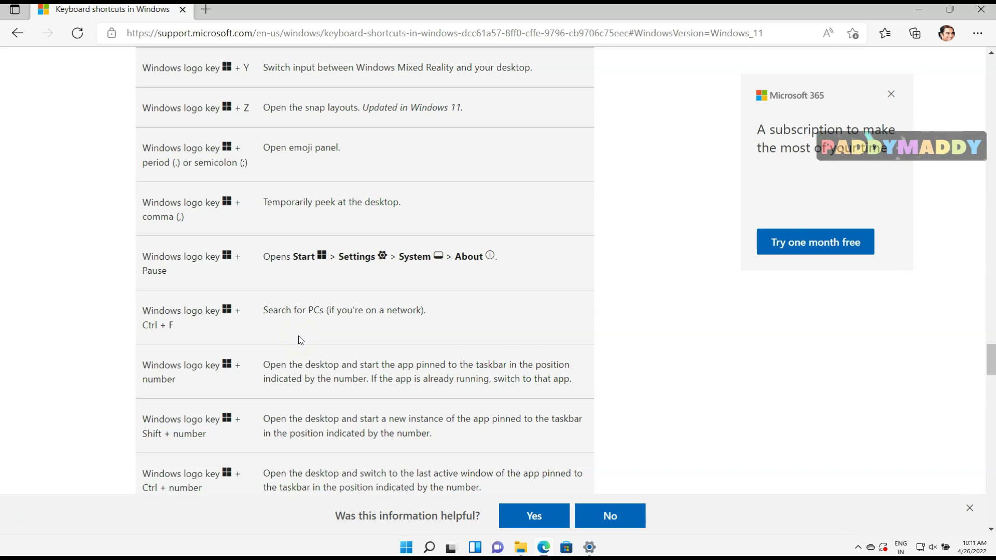
left_click(141, 258)
left_click_drag(141, 257, 180, 264)
left_click(193, 273)
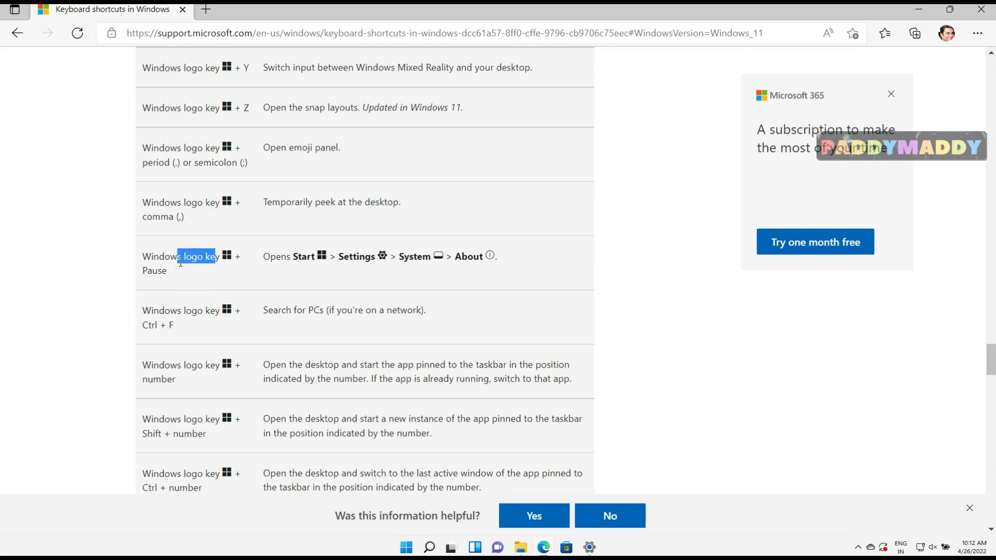
Open System > About with Win+Pause and highlight the processor in the device specifications
key("super+Pause")
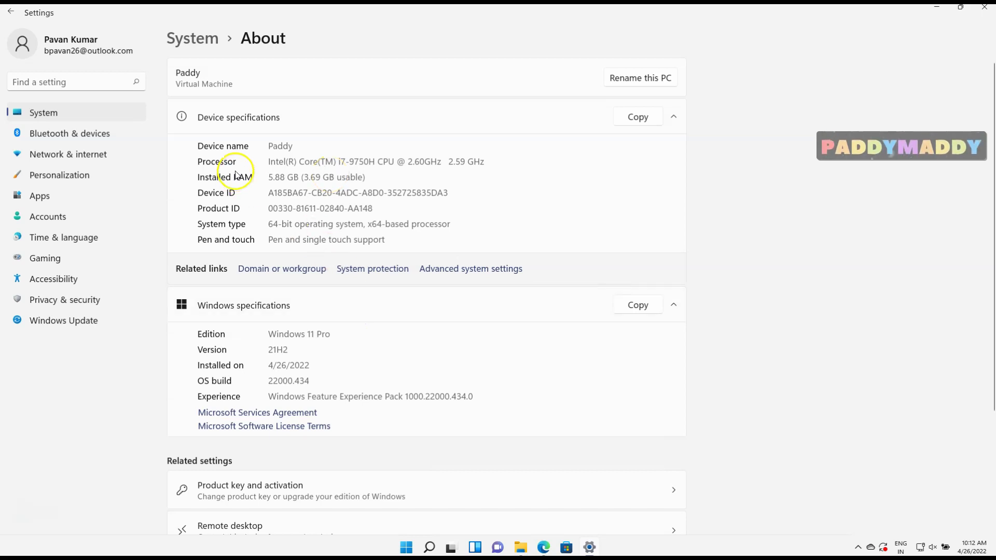
left_click_drag(297, 162, 358, 248)
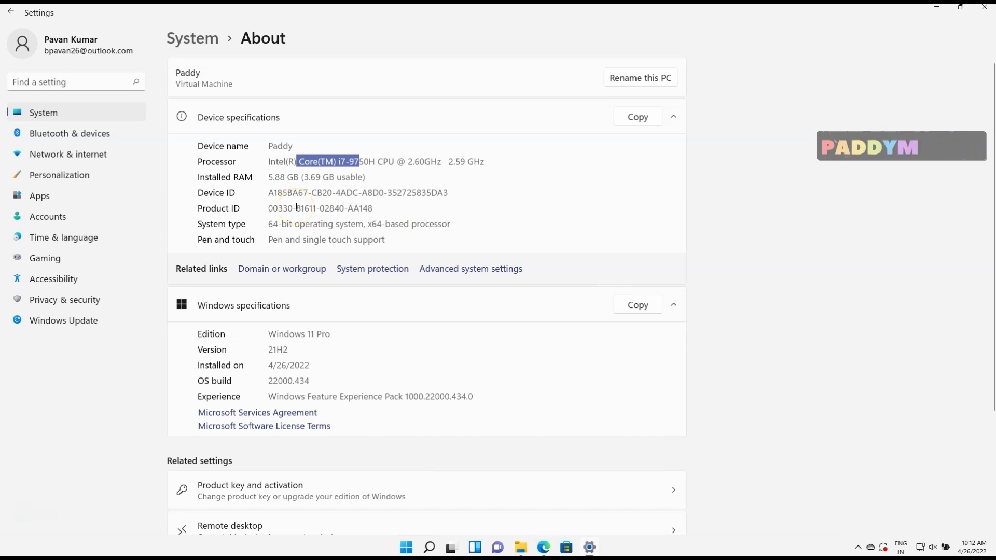
left_click_drag(279, 178, 395, 178)
scroll(457, 392, "down", 3)
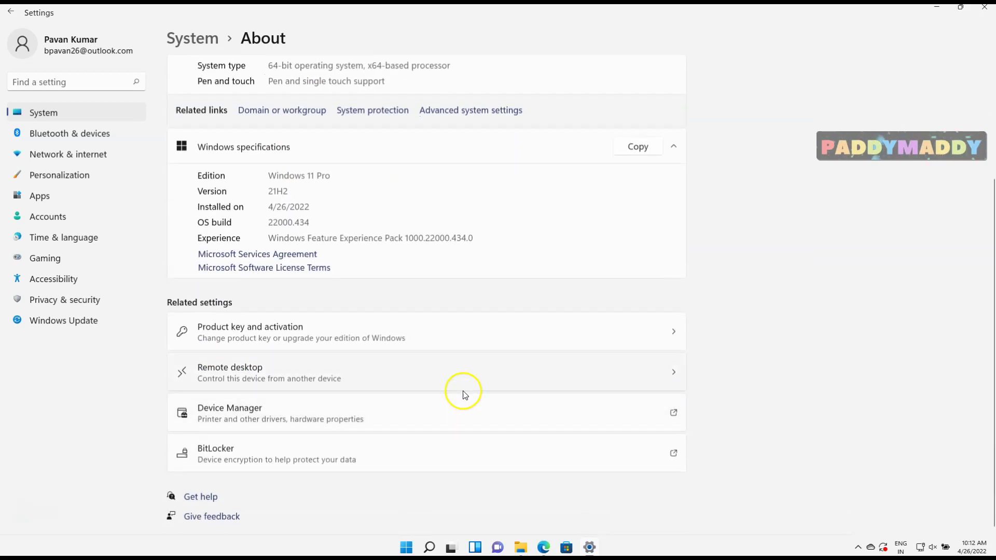
Close Settings, collapse the Copy, paste and Windows logo key sections, and highlight the URL and heading
left_click(985, 10)
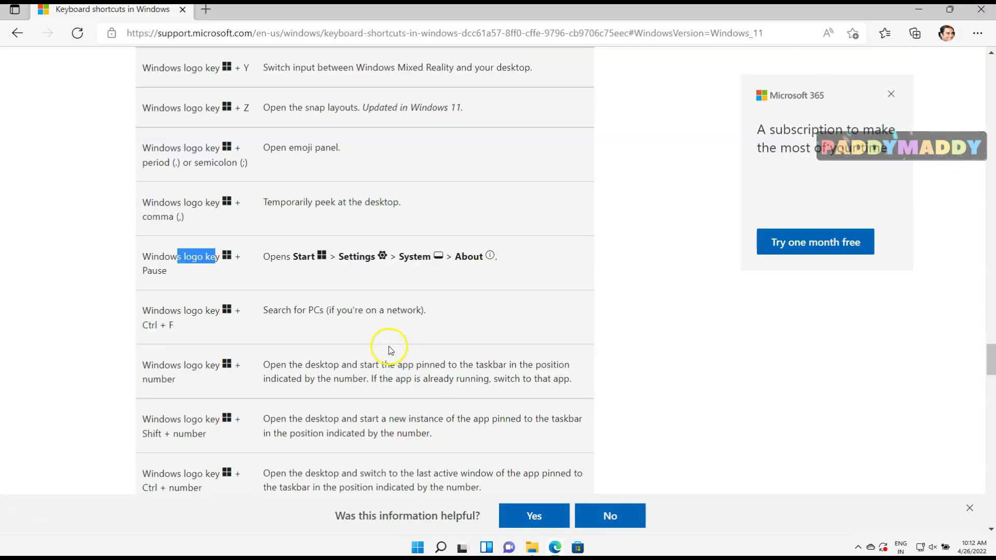
mouse_move(989, 358)
left_mouse_down()
mouse_move(980, 501)
mouse_move(974, 370)
left_mouse_up()
left_click_drag(893, 19, 964, 32)
left_click(624, 378)
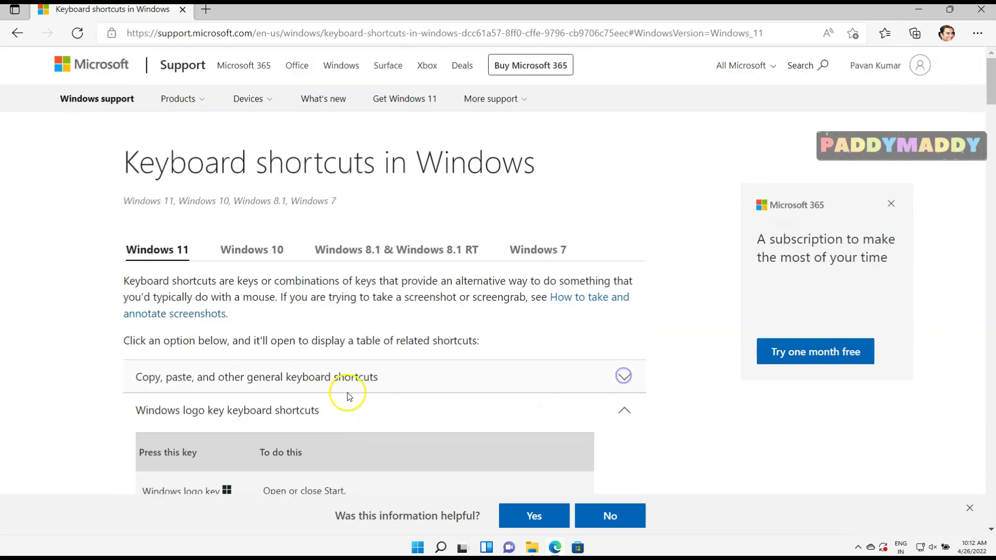
left_click(627, 412)
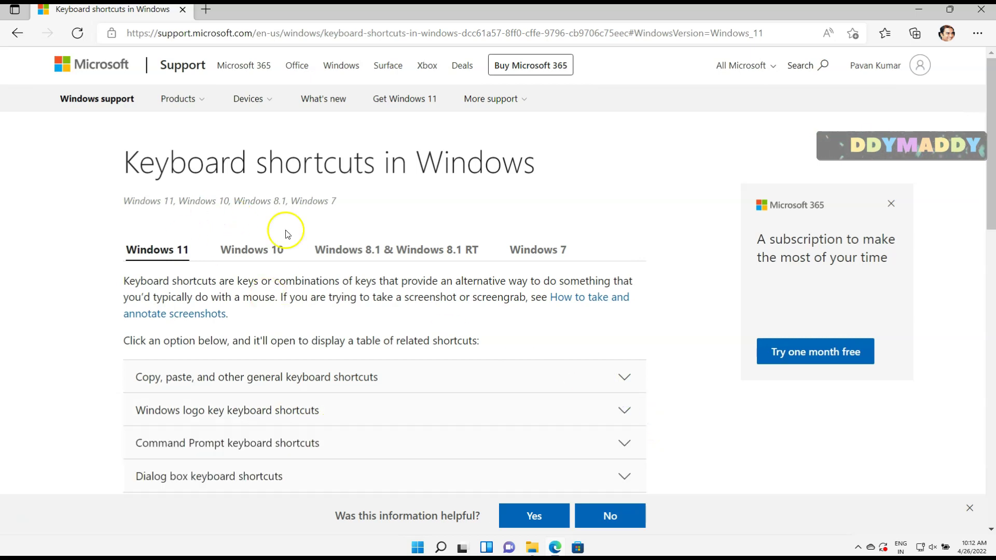
left_click(192, 36)
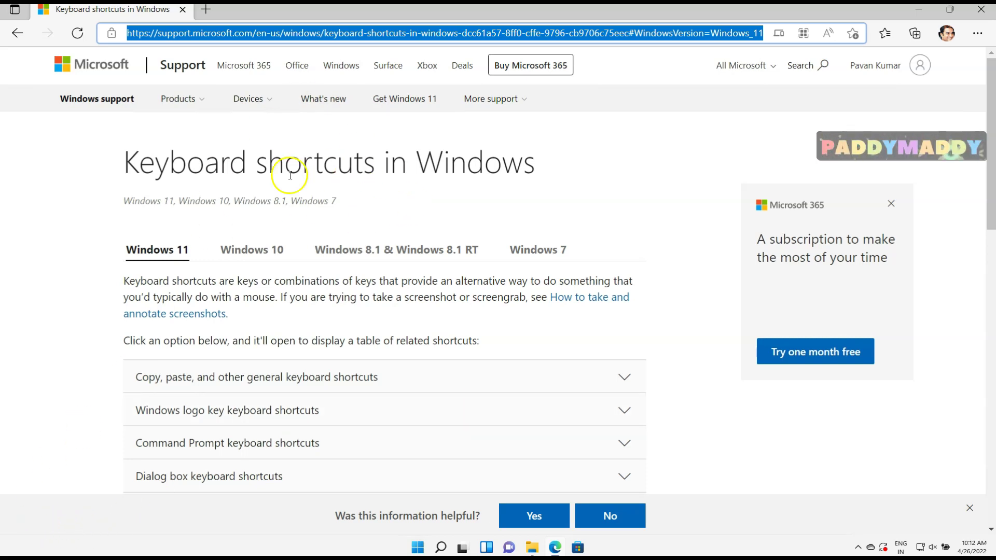
left_click_drag(122, 167, 612, 158)
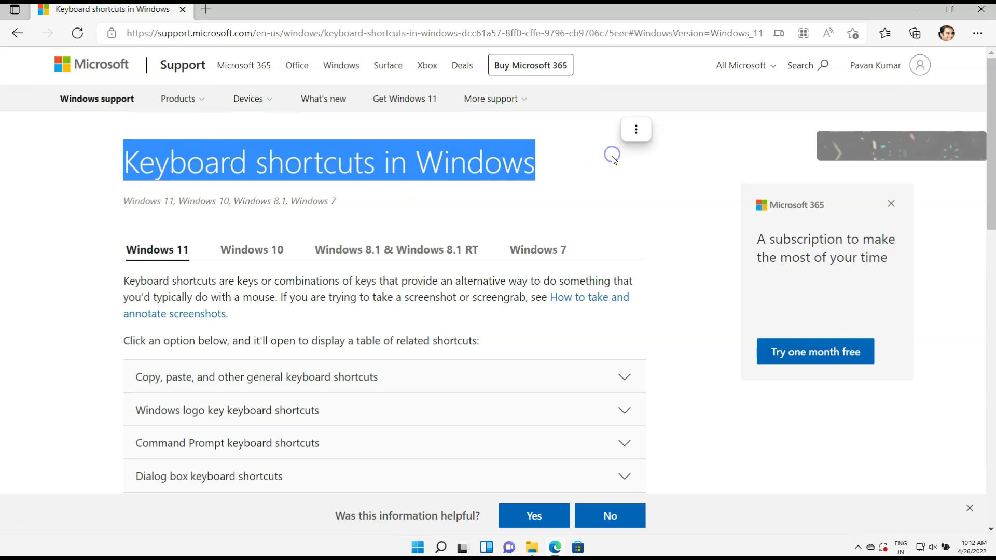